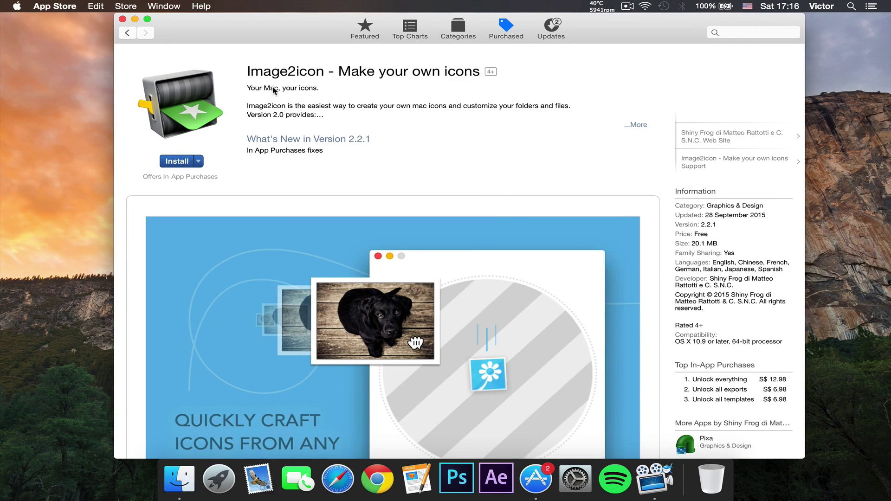
- Get and install the free Image2icon app (20.1 MB) from its App Store page
scroll(442, 149, "down", 5)
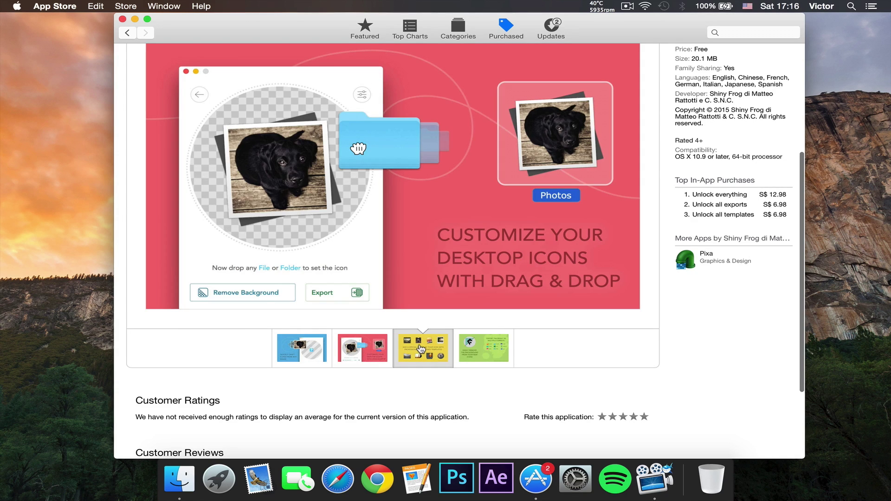
scroll(480, 349, "up", 3)
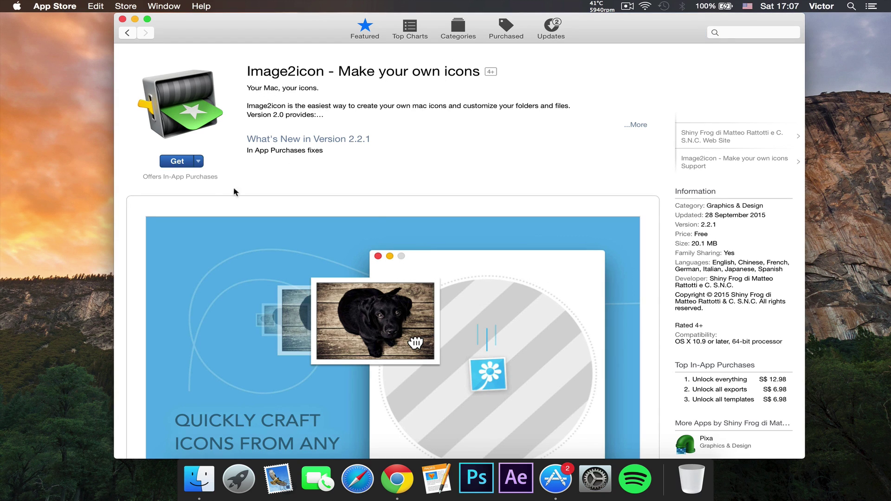
left_click(177, 161)
left_click(174, 161)
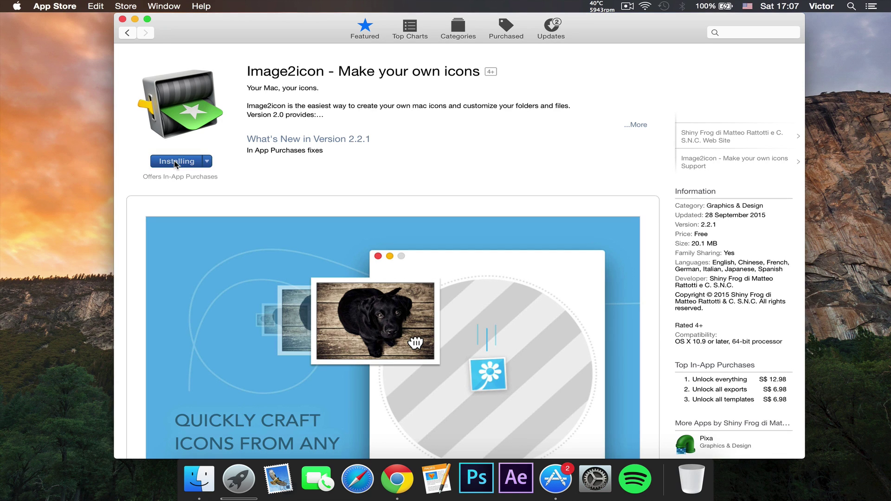
mouse_move(238, 493)
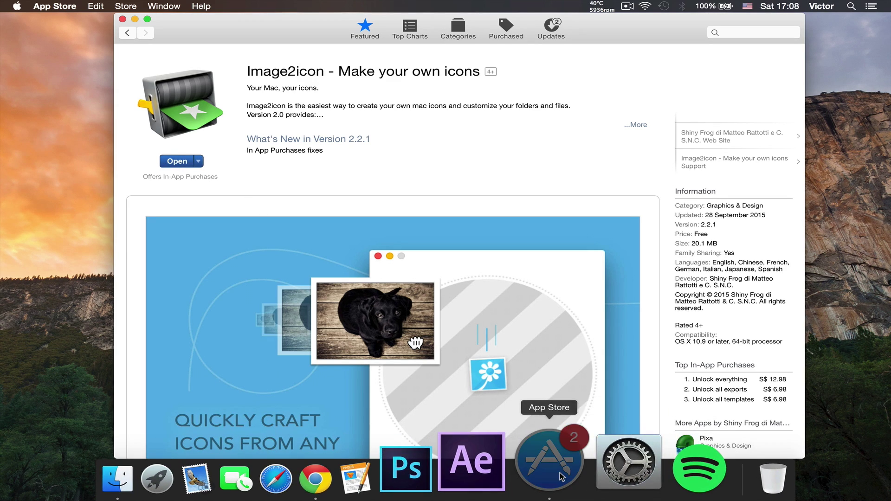
right_click(561, 476)
- Quit App Store, launch Image2icon centred on screen, and drag Chrome's Beats logo to the desktop
left_click(560, 406)
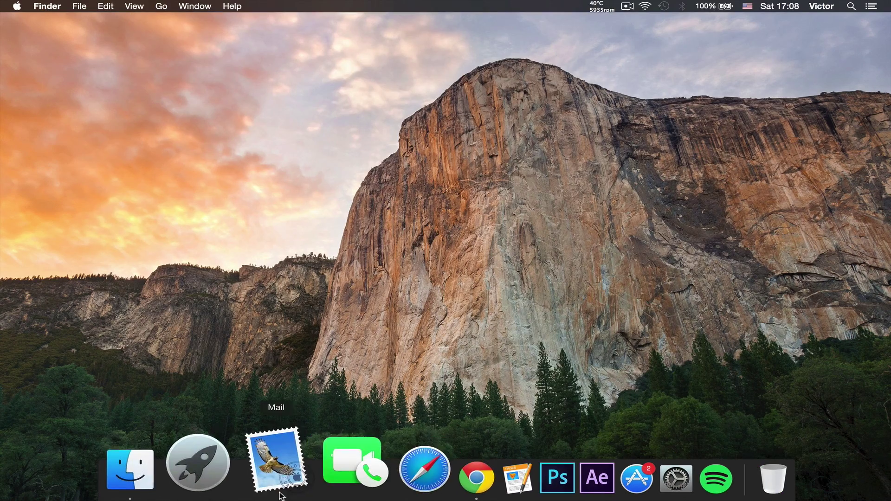
left_click(245, 481)
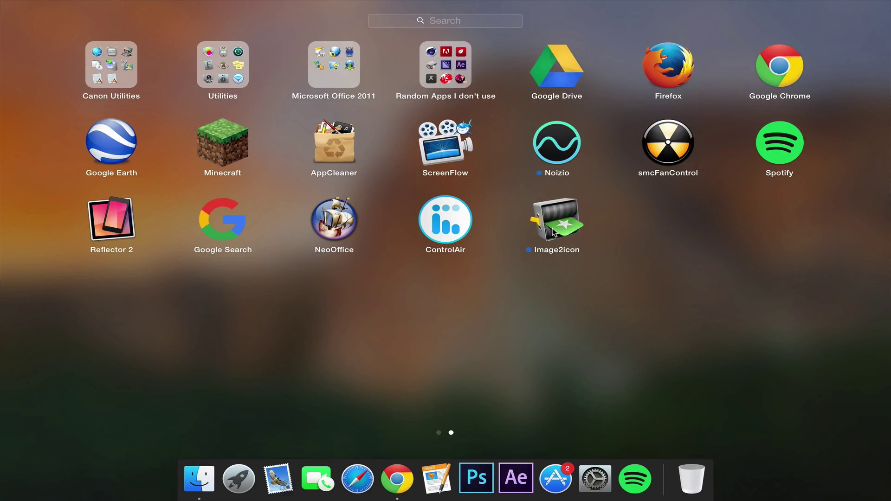
left_click(552, 228)
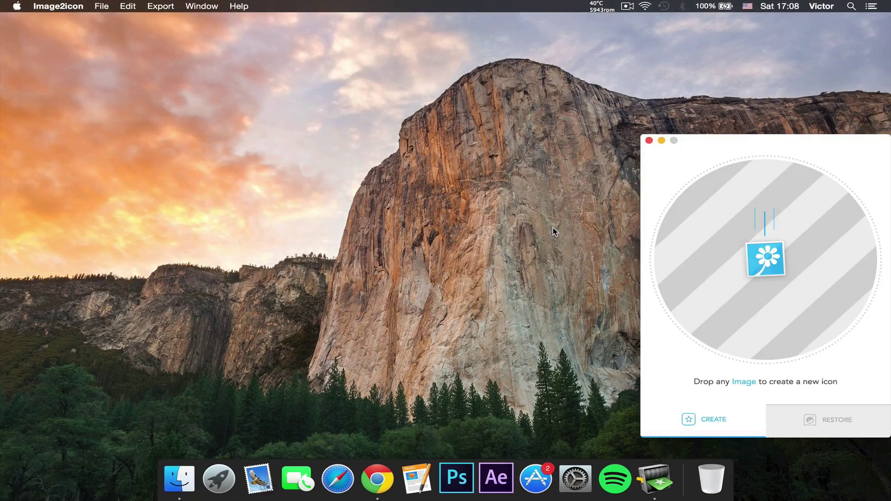
left_click_drag(753, 156, 431, 84)
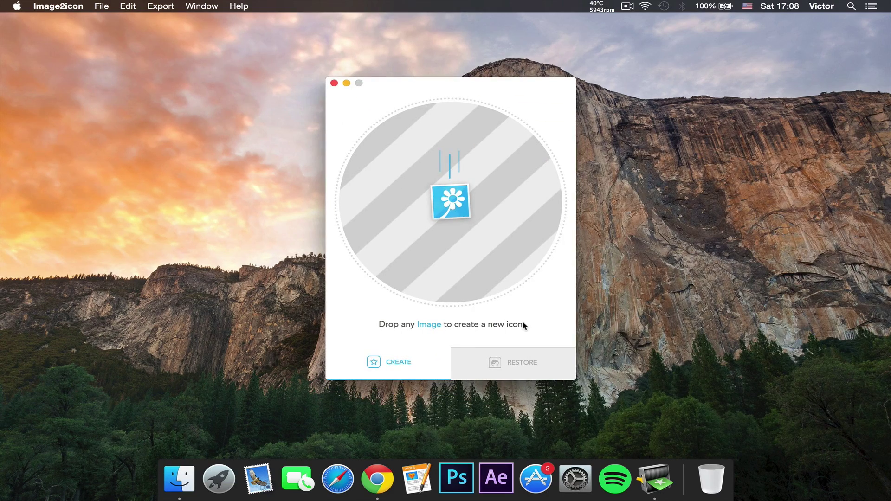
left_click(375, 482)
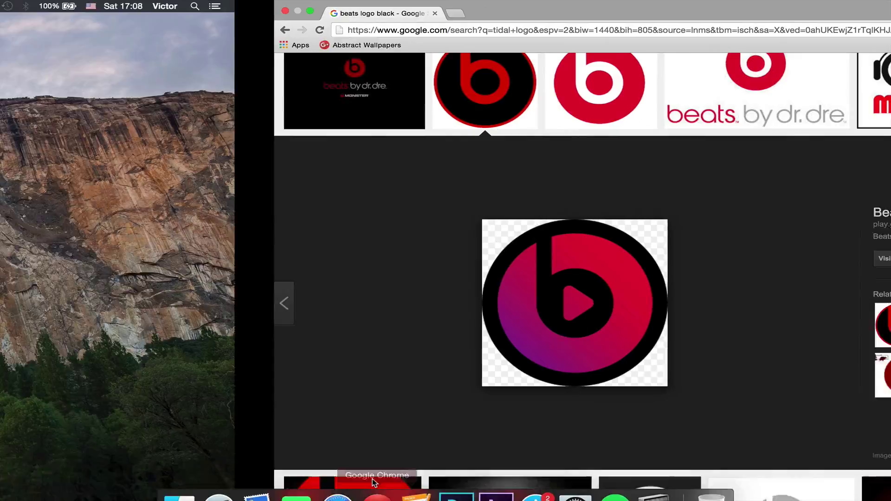
left_click_drag(346, 285, 863, 52)
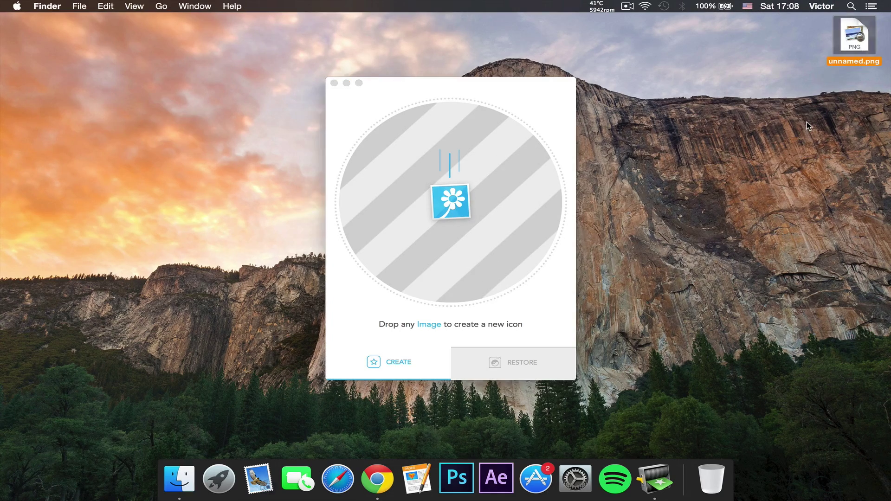
double_click(856, 29)
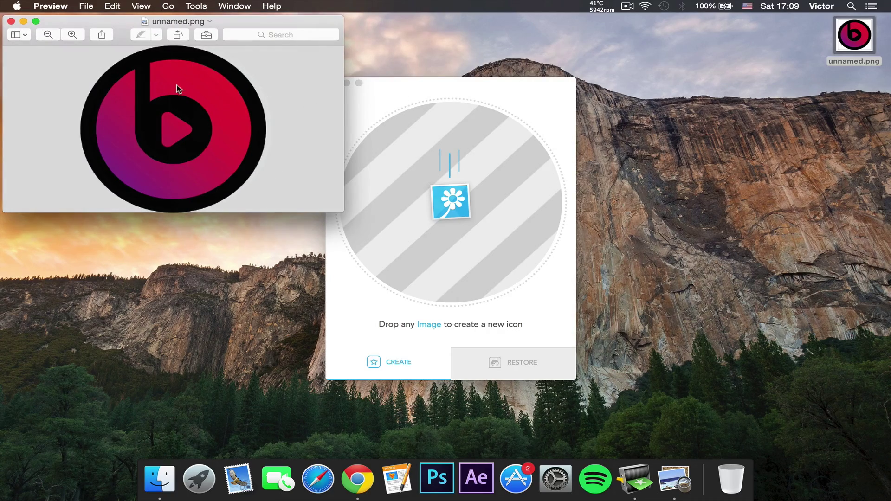
left_click(207, 38)
left_click_drag(15, 27, 29, 71)
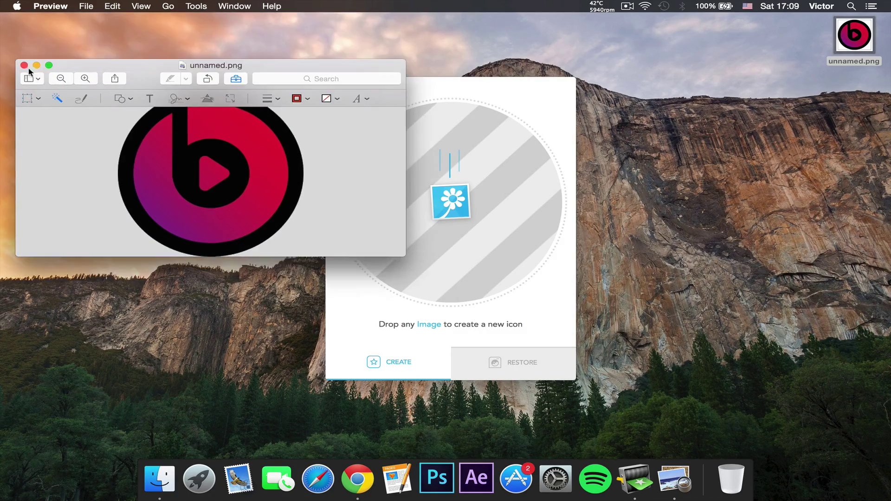
left_click(24, 65)
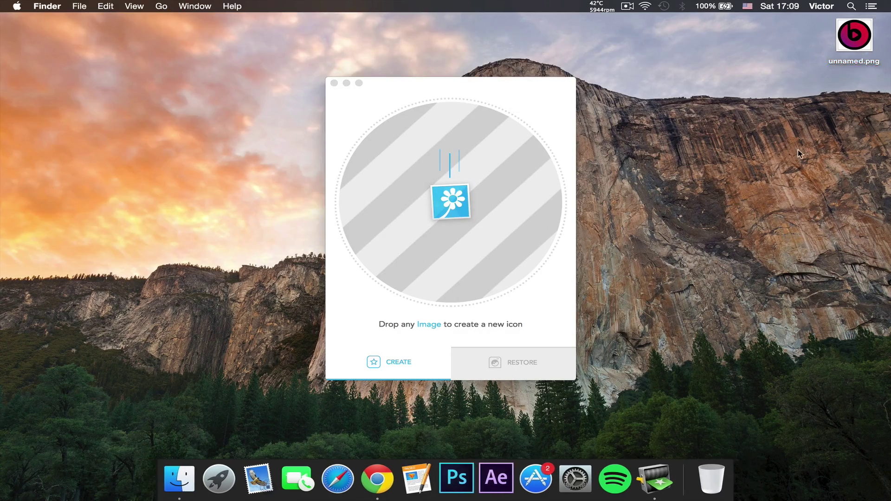
left_click_drag(866, 40, 449, 191)
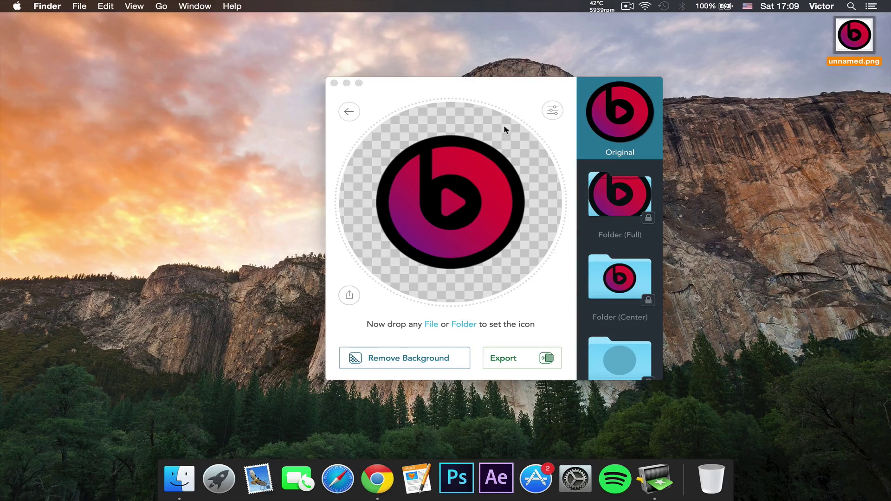
- Trial Zoom, Rotation and Offset on the Beats icon, then reset all adjustments to defaults
left_click(553, 111)
left_click_drag(606, 111, 564, 113)
left_click_drag(648, 142, 569, 147)
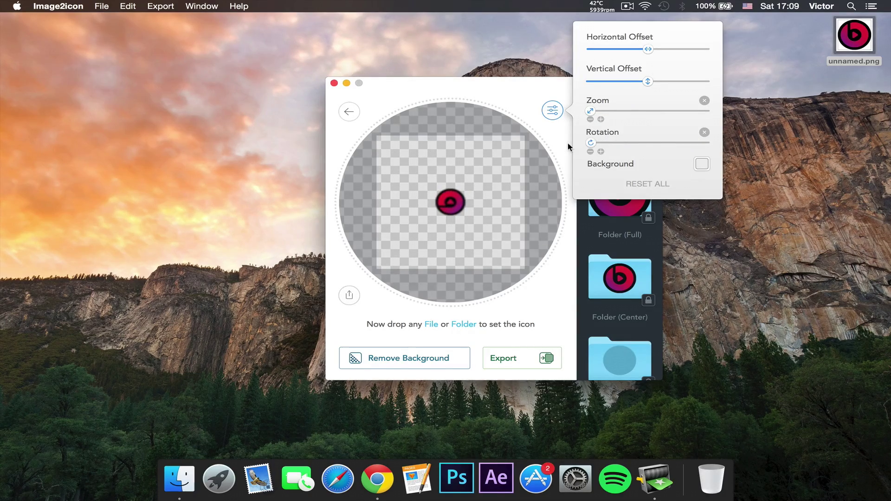
mouse_move(648, 49)
left_mouse_down()
mouse_move(553, 52)
mouse_move(703, 49)
mouse_move(656, 49)
left_mouse_up()
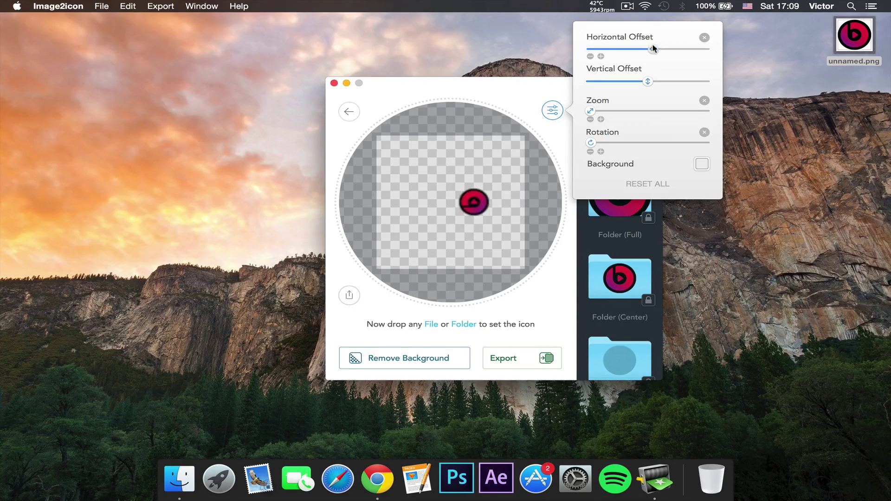
left_click(652, 183)
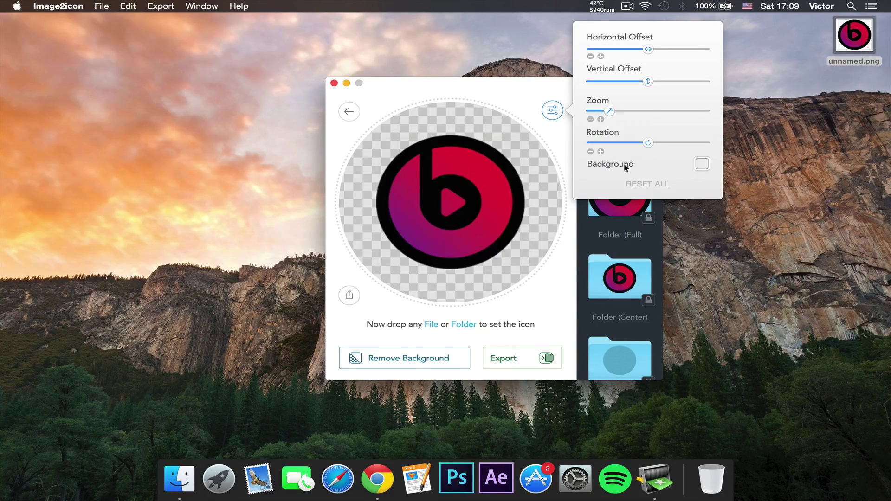
left_click(550, 108)
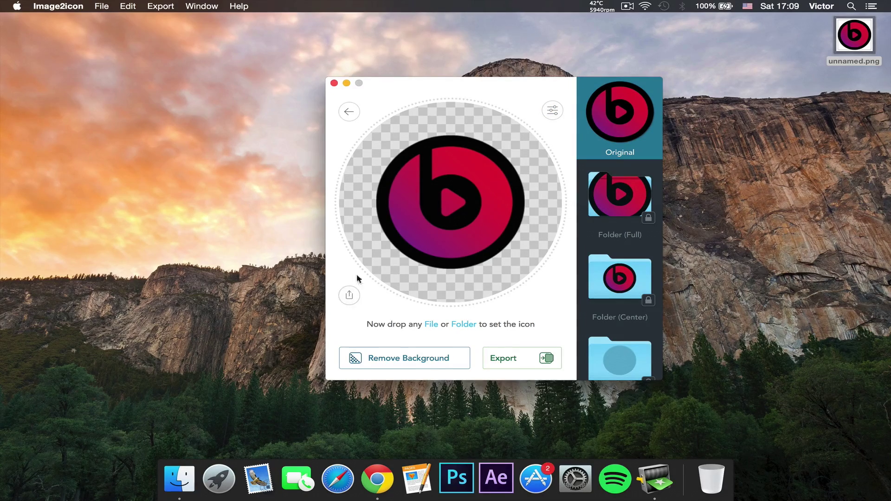
- Preview the logo in the Vinyl, BluRay Case, VCard, Cartridge 2 and Cartridge styles
scroll(629, 199, "down", 10)
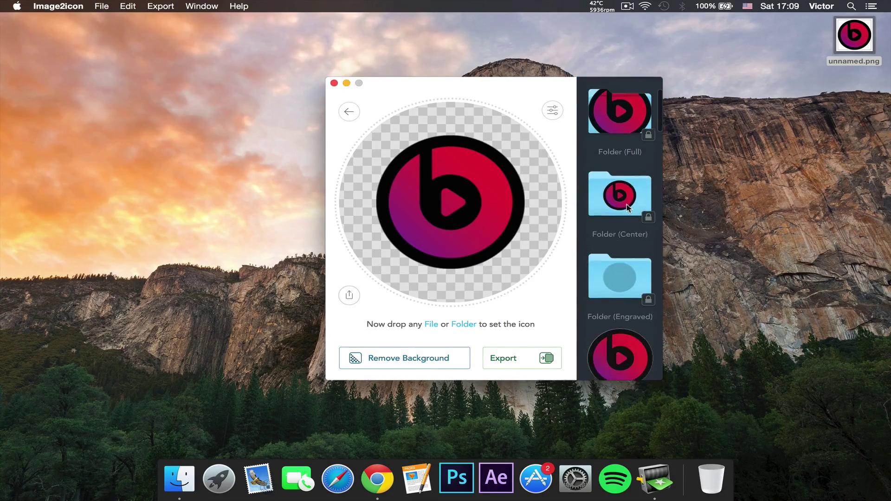
scroll(626, 205, "down", 10)
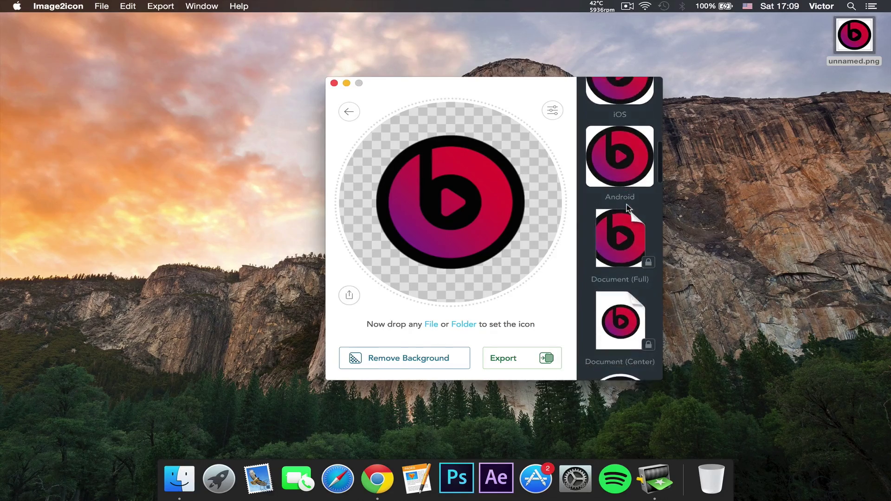
scroll(627, 207, "down", 10)
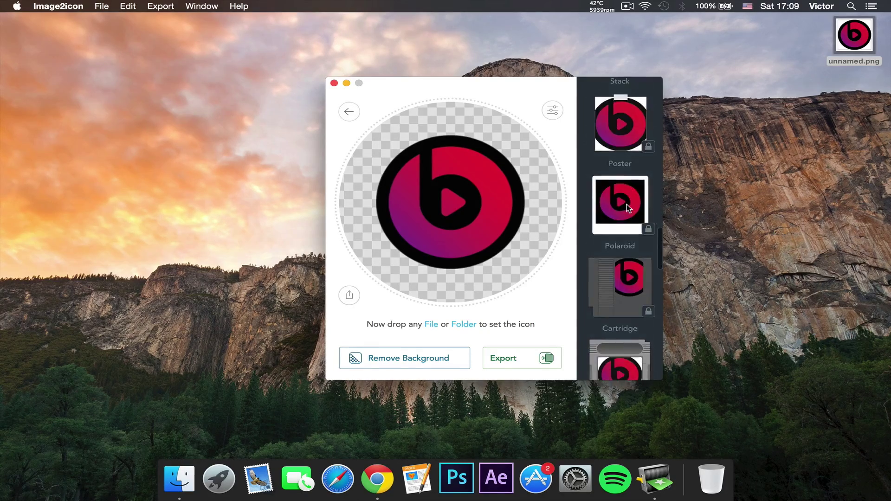
scroll(628, 208, "down", 6)
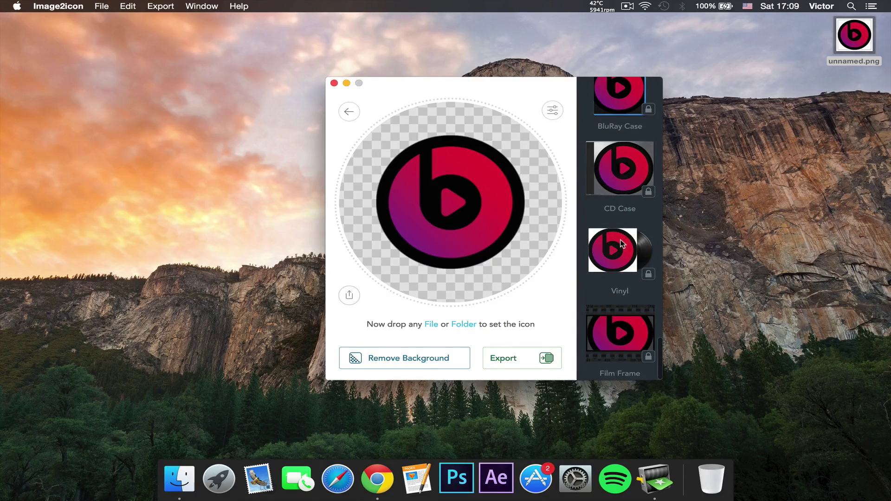
left_click(622, 245)
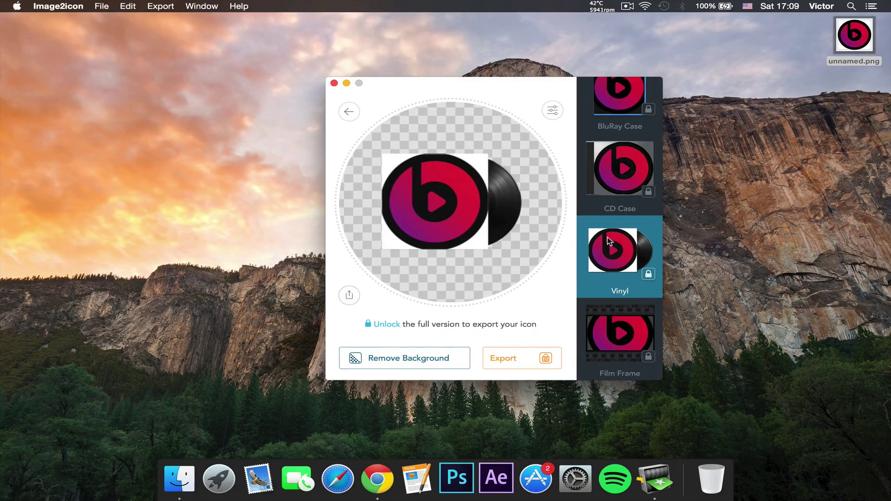
scroll(609, 239, "up", 3)
left_click(609, 235)
scroll(609, 236, "up", 5)
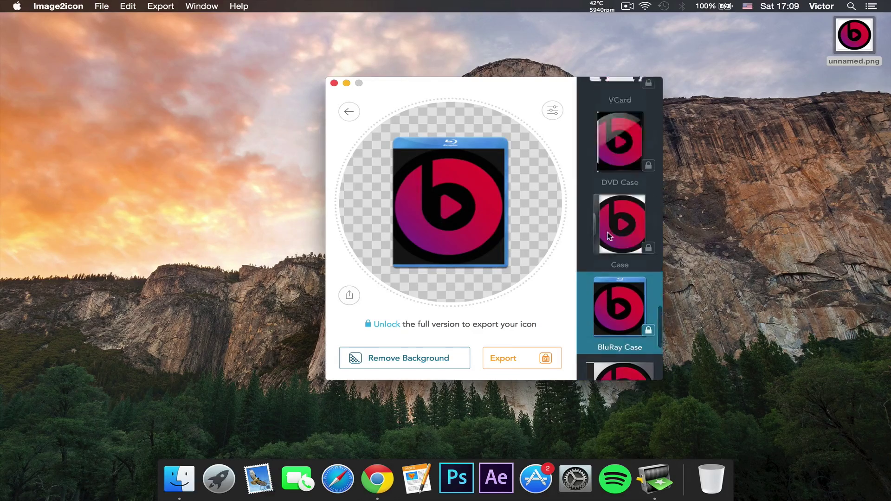
left_click(609, 237)
scroll(615, 269, "up", 5)
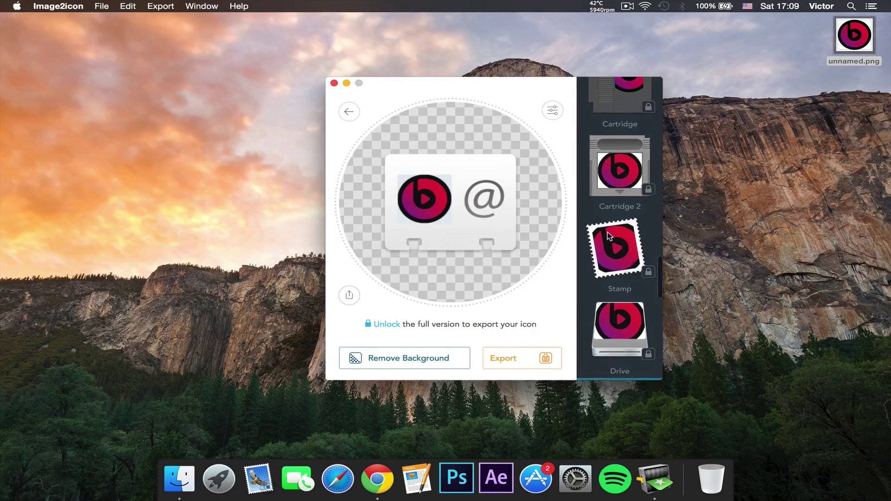
left_click(622, 299)
left_click(622, 228)
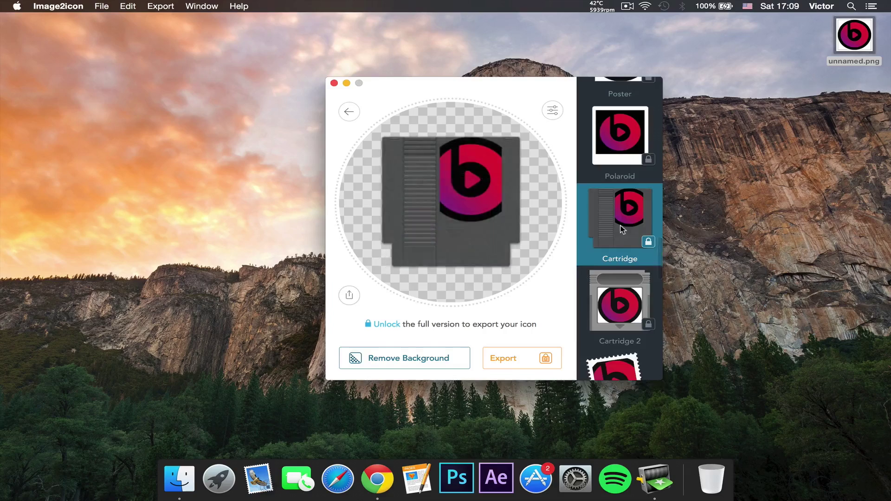
- Preview the Stack, iOS and Round (Full) styles, then return to the Original style
scroll(622, 229, "up", 5)
left_click(624, 304)
scroll(640, 293, "down", 5)
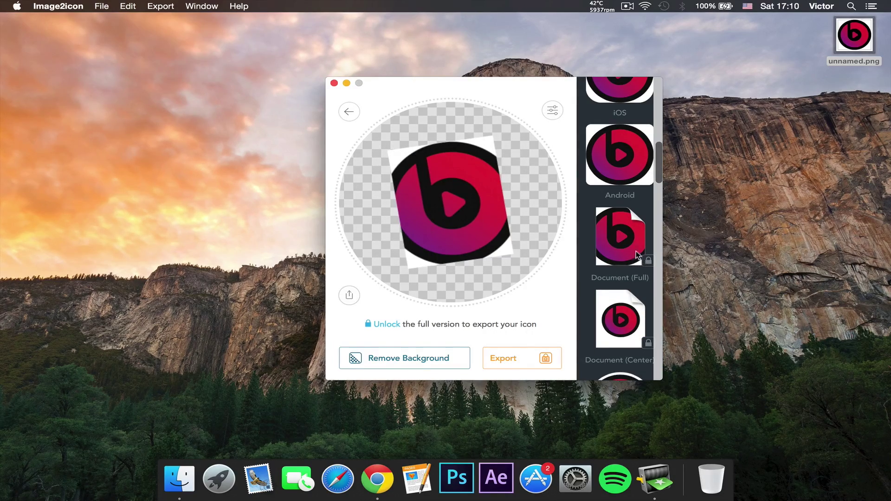
scroll(613, 209, "up", 3)
left_click(617, 225)
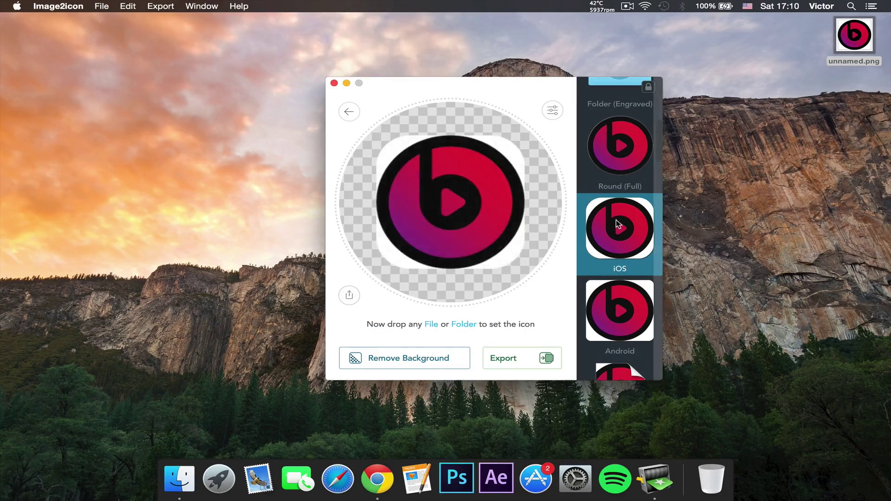
left_click(614, 163)
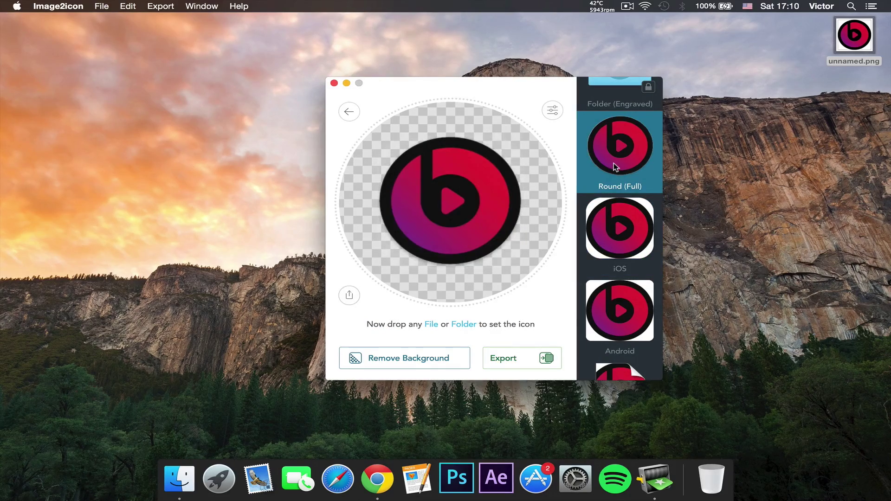
scroll(613, 163, "up", 3)
scroll(614, 163, "up", 3)
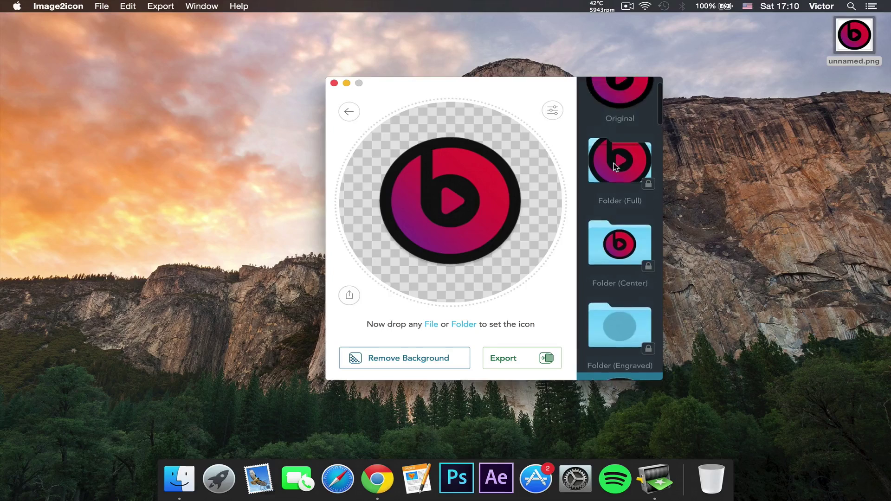
left_click(615, 137)
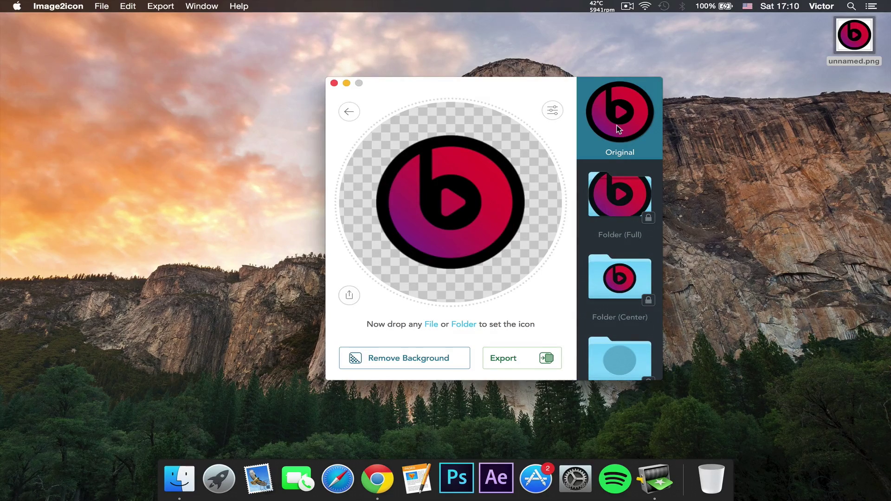
- Trial Remove Background, discard it, reload unnamed.png with its black ring, and list export formats
left_click(429, 363)
left_click_drag(426, 361, 378, 358)
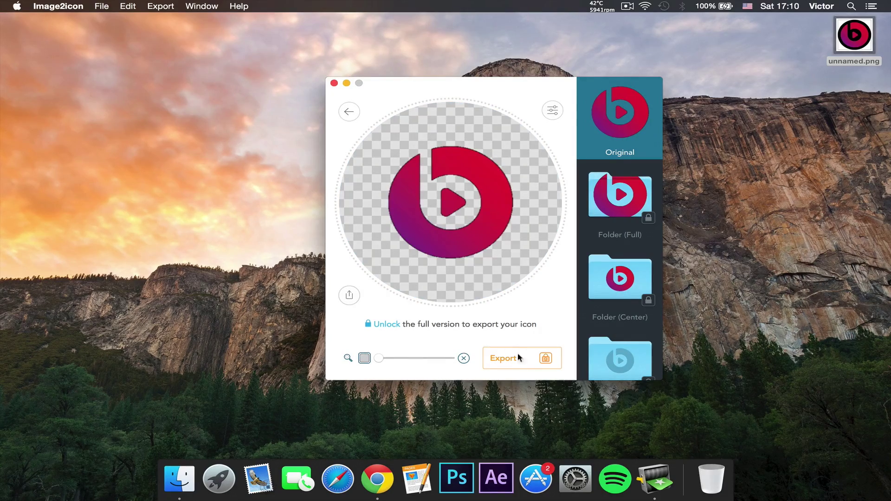
left_click(349, 111)
left_click_drag(851, 44, 451, 189)
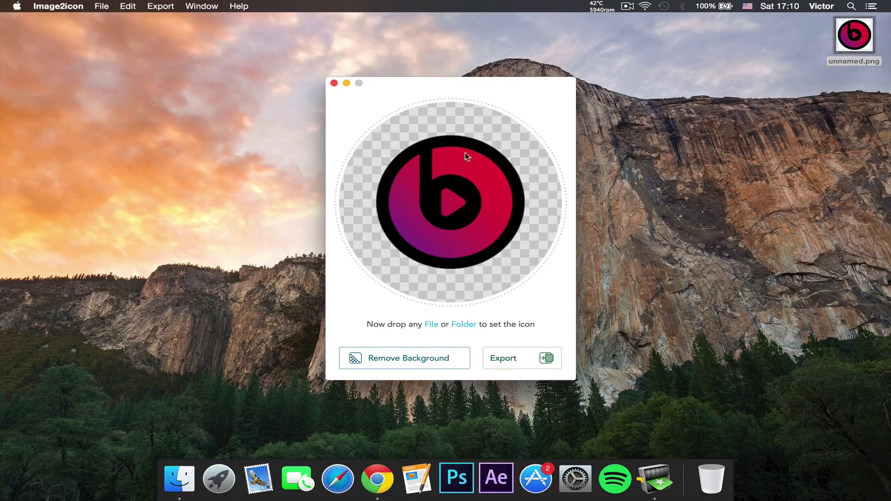
left_click(519, 356)
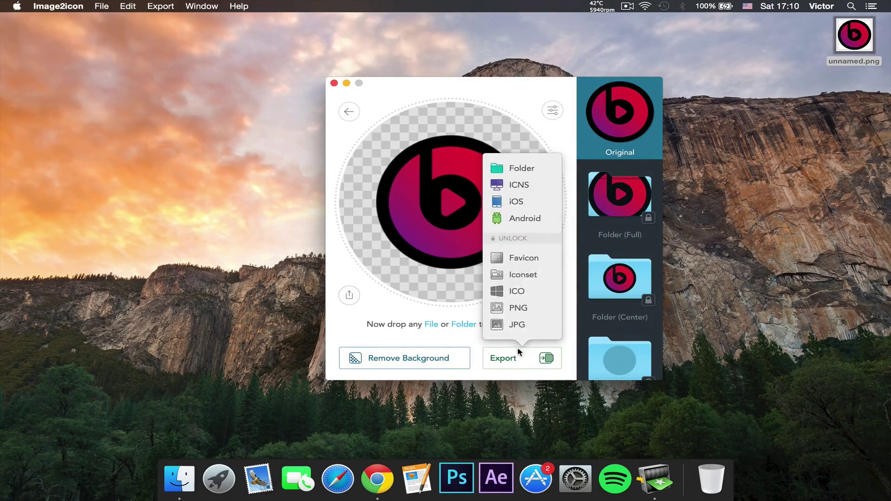
- Export the icon as ICNS named 'Beats' to the Desktop and close Image2icon
left_click(507, 184)
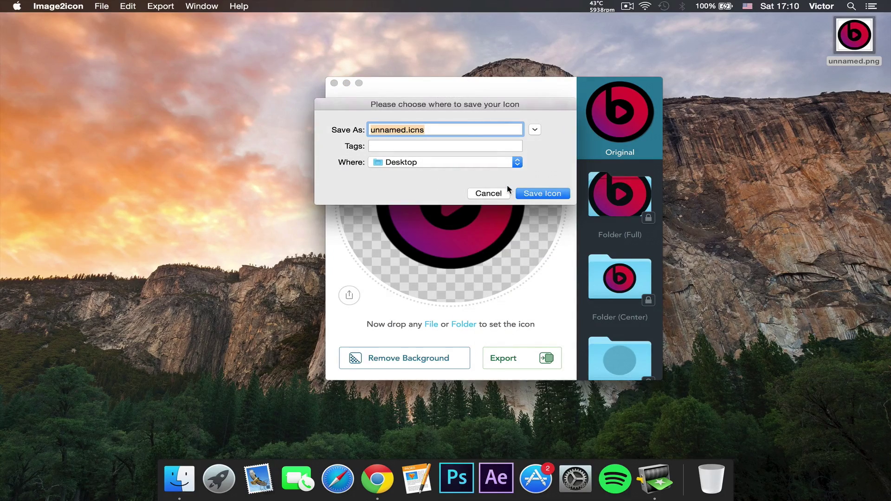
type("Beats")
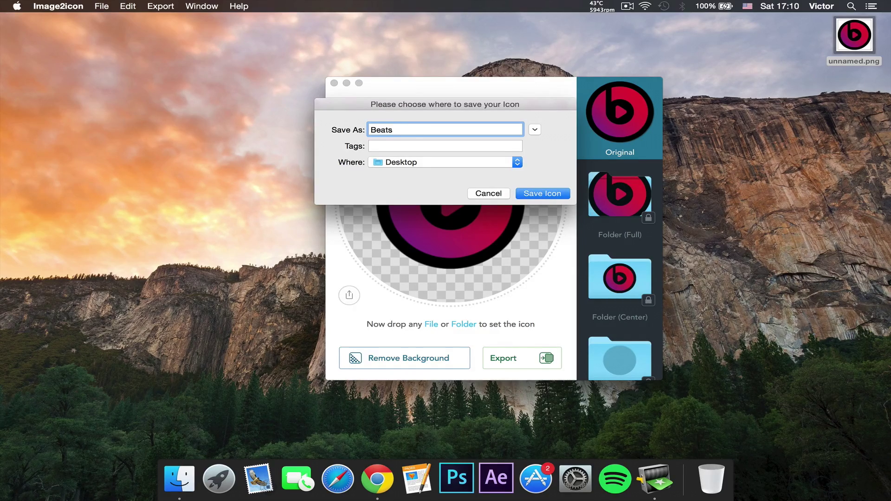
key("Return")
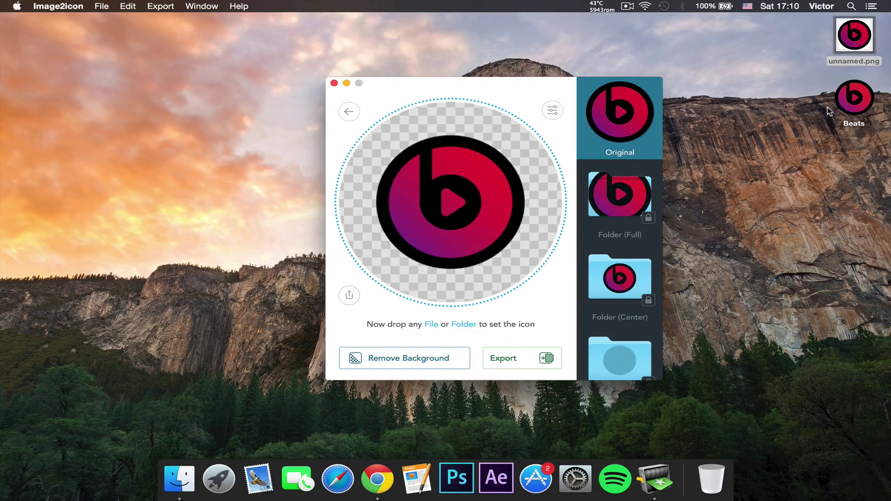
left_click(334, 83)
left_click(789, 65)
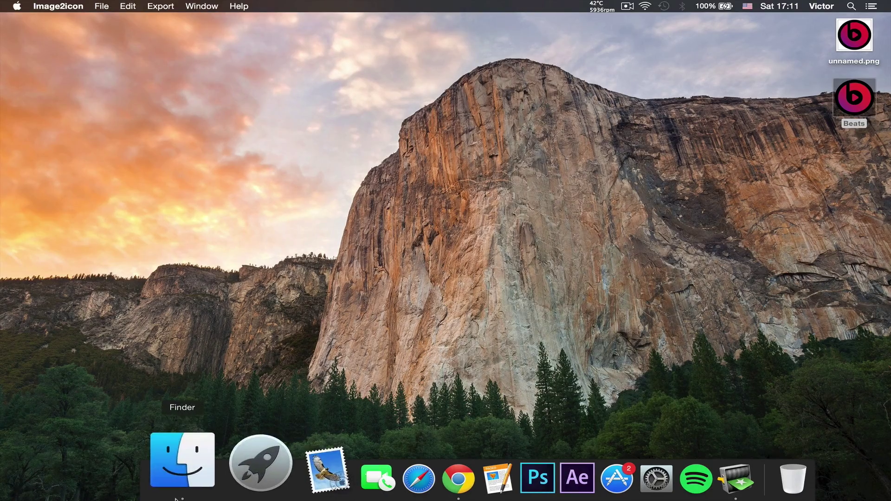
- Drop the Beats desktop icon onto Spotify's icon in its Get Info window in Applications
left_click(179, 478)
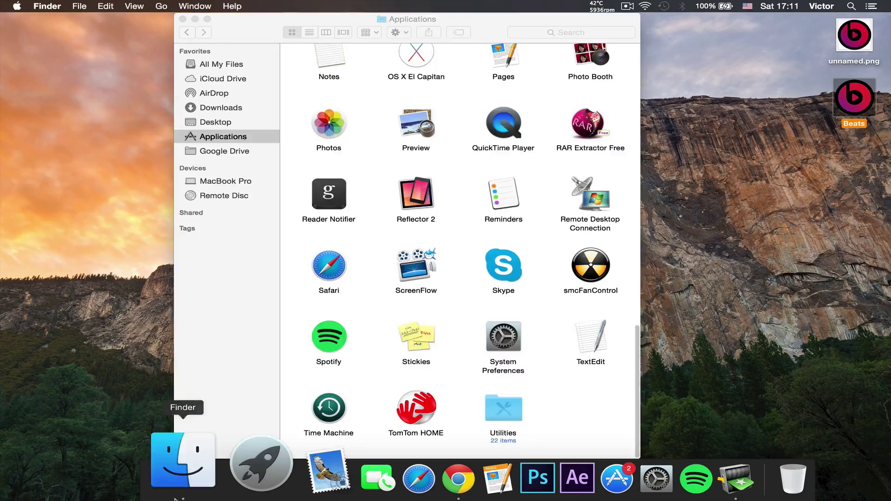
left_click(343, 345)
right_click(333, 335)
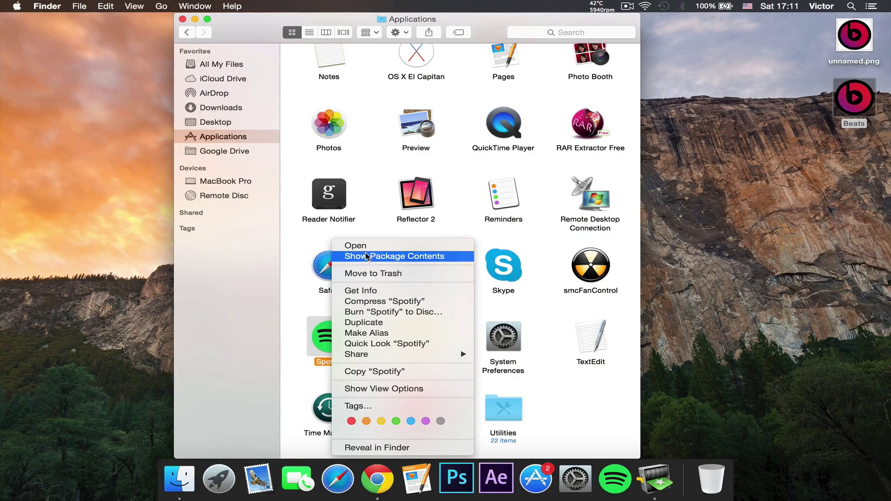
left_click(372, 291)
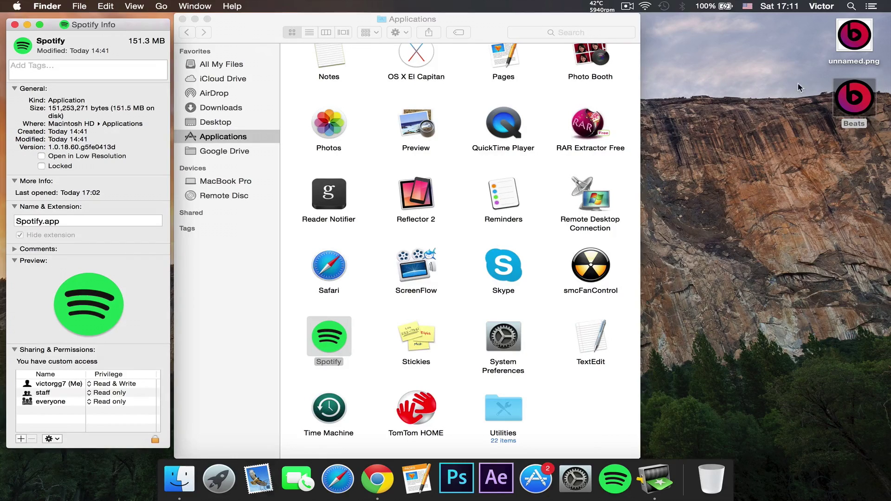
left_click_drag(862, 106, 24, 48)
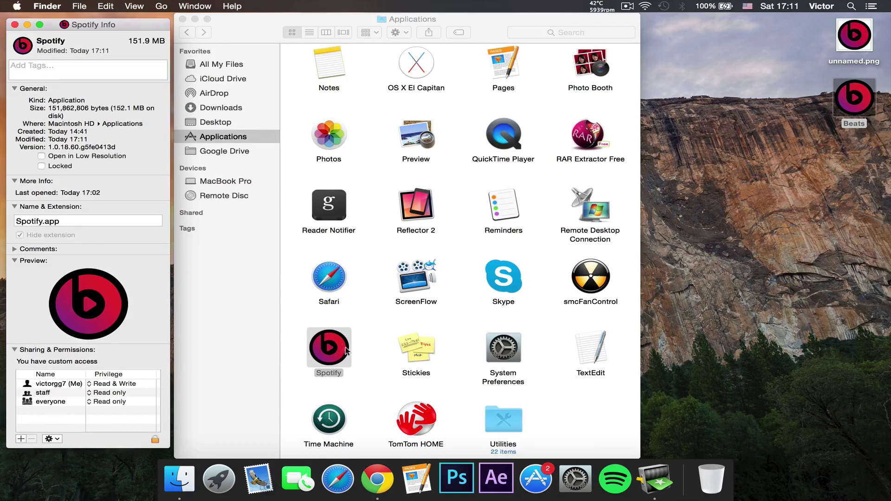
left_click(15, 27)
left_click(350, 325)
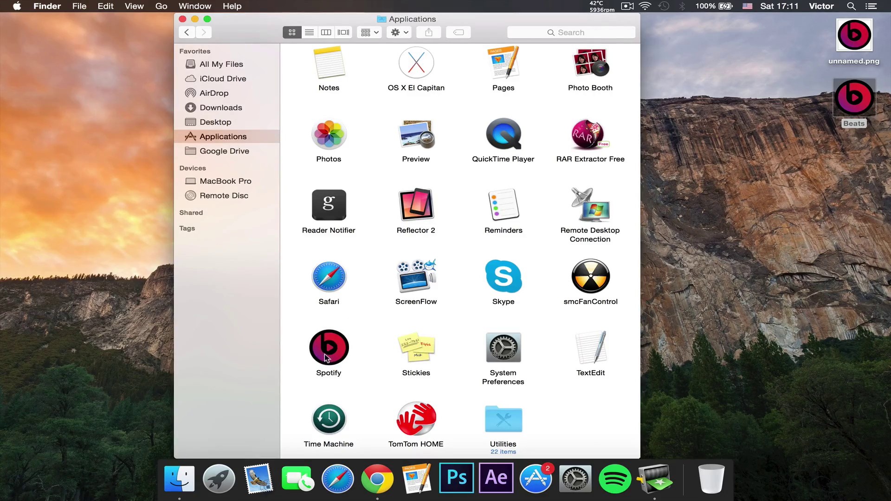
- Launch Spotify, then open its Get Info window from Finder's Applications folder
double_click(326, 358)
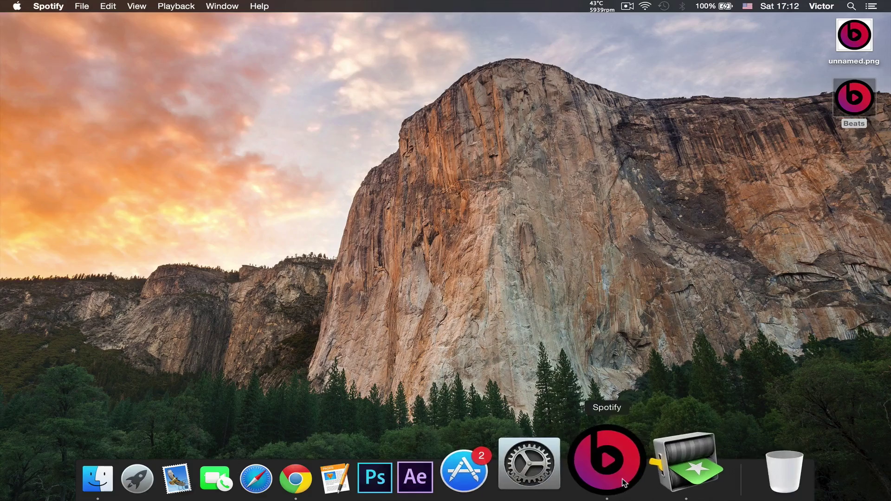
left_click(172, 474)
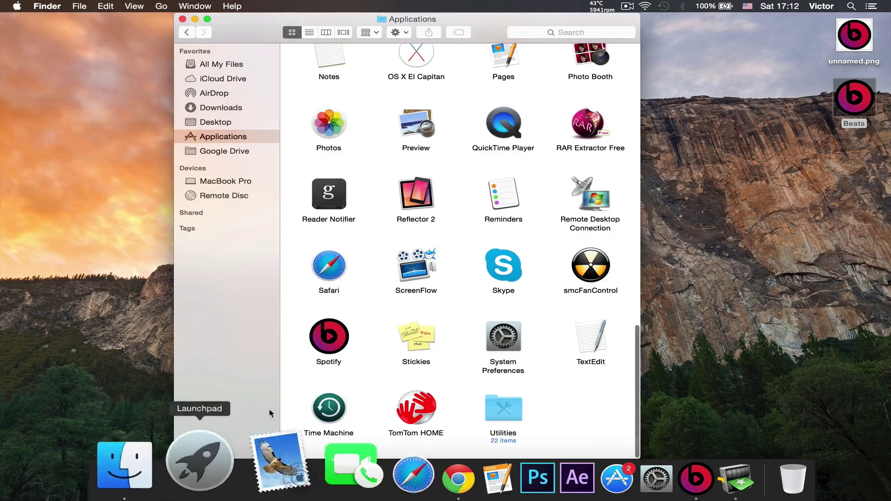
left_click(330, 337)
right_click(330, 337)
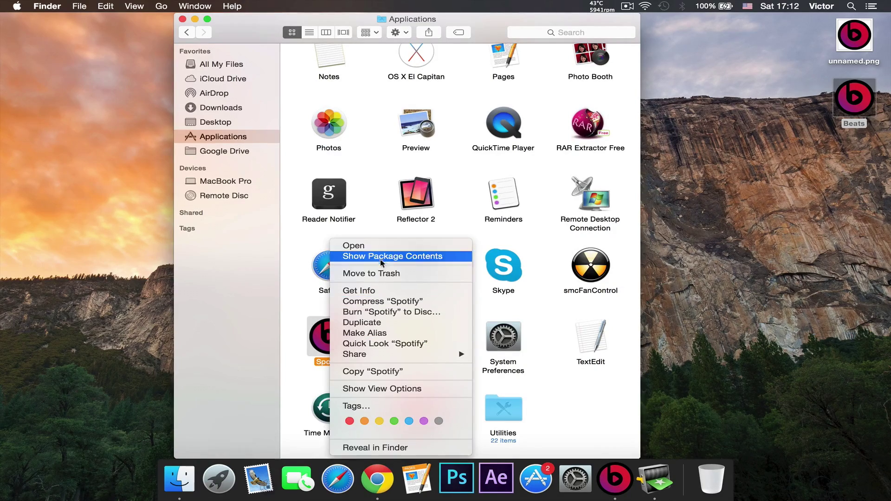
left_click(380, 292)
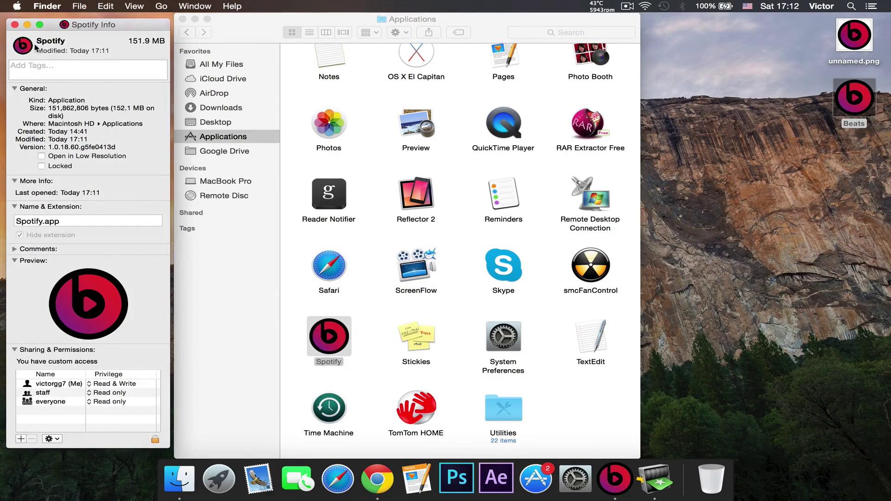
- Delete the custom Beats icon to restore Spotify's green icon, then quit Spotify from the Dock
left_click(23, 49)
key("BackSpace")
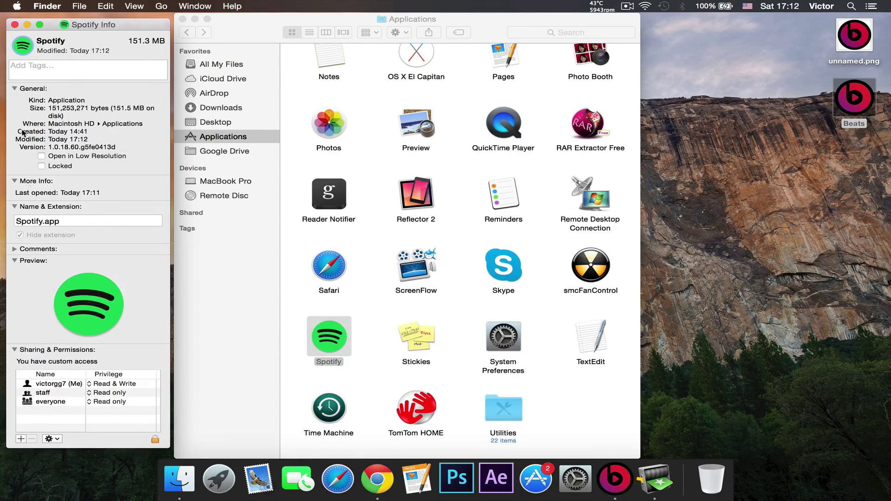
left_click(15, 24)
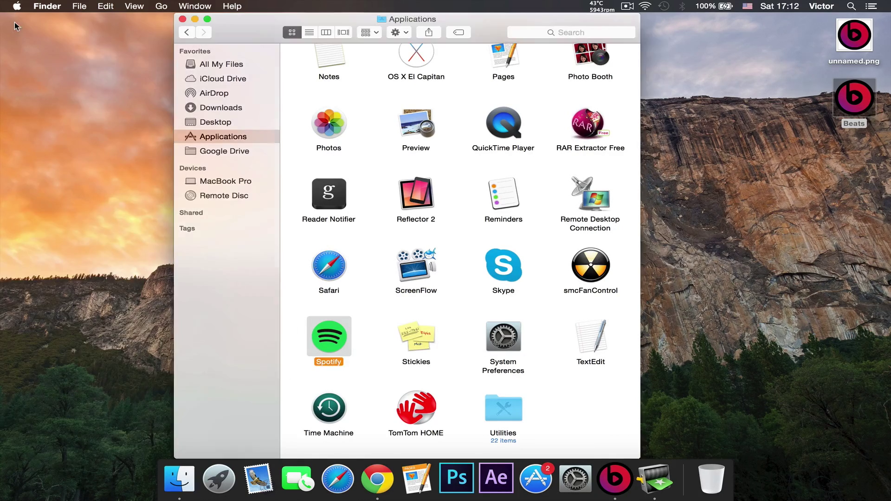
right_click(620, 476)
left_click(626, 403)
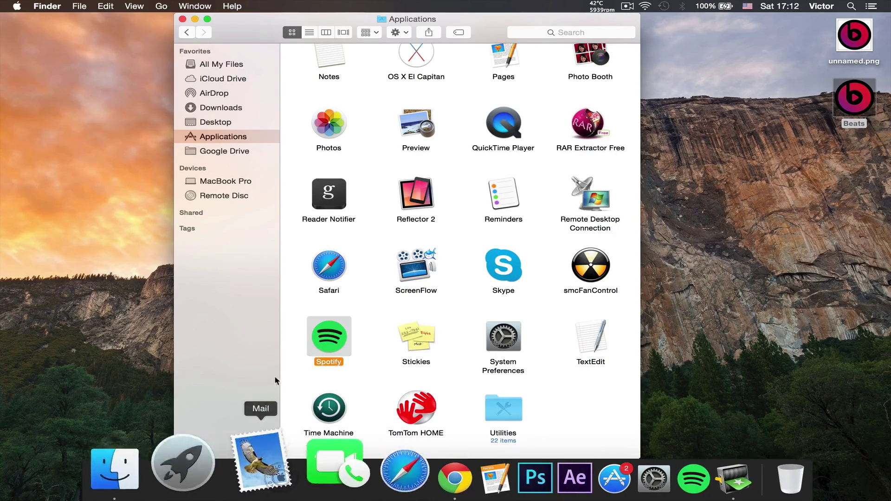
left_click_drag(331, 347, 481, 409)
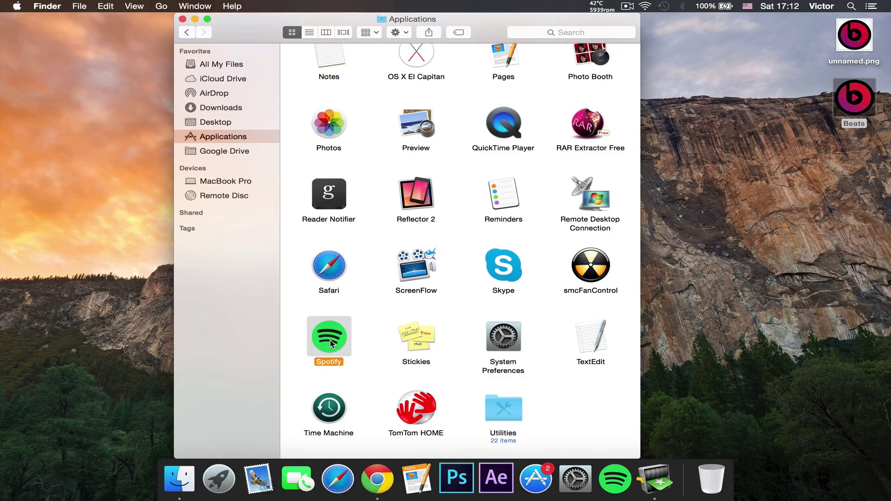